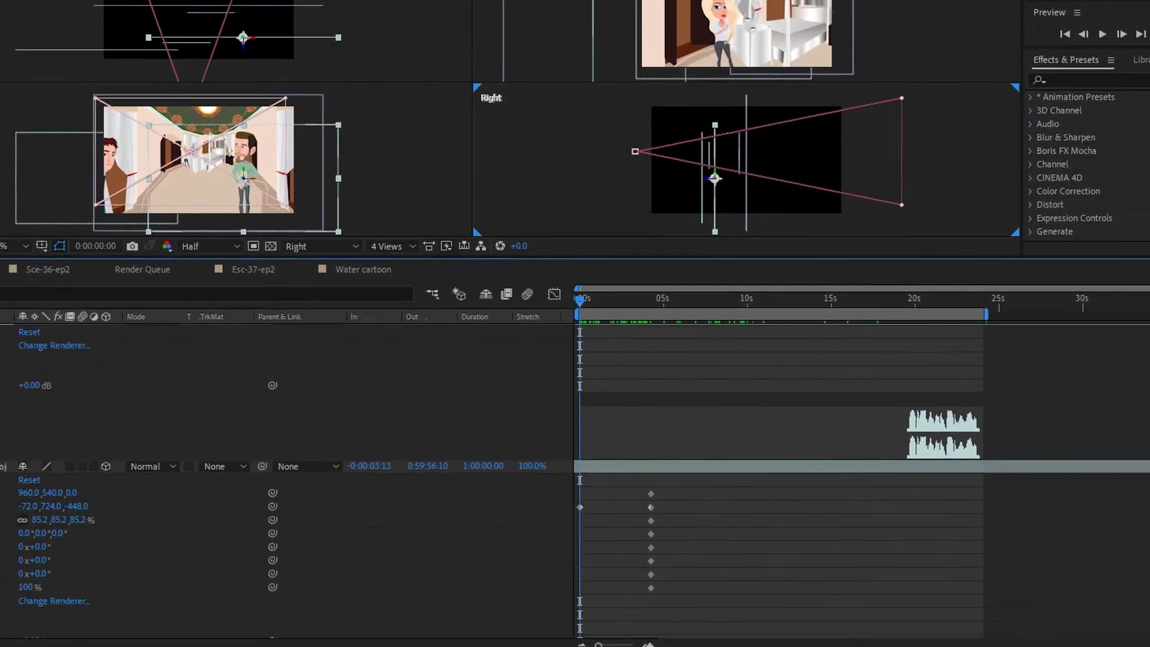
Step: Scroll the layer list and select the Mom character's dialogue layer
{"action": "scroll", "coordinate": [359, 510], "scroll_direction": "down", "scroll_amount": 5}
{"action": "scroll", "coordinate": [652, 360], "scroll_direction": "down", "scroll_amount": 5}
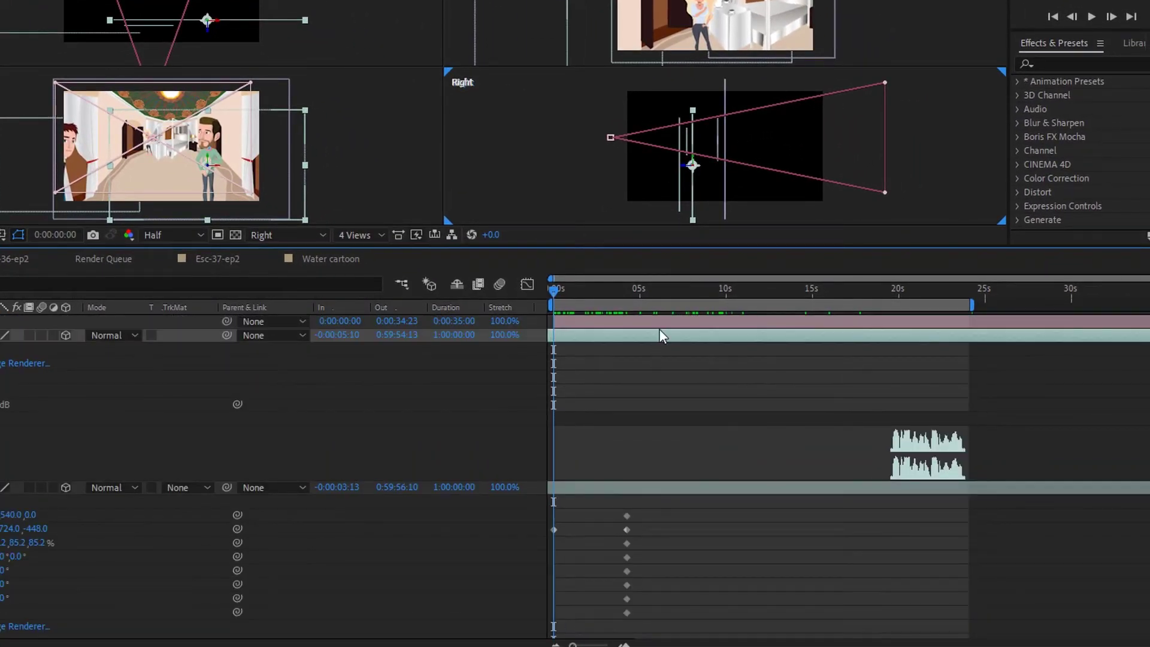
{"action": "scroll", "coordinate": [662, 335], "scroll_direction": "down", "scroll_amount": 5}
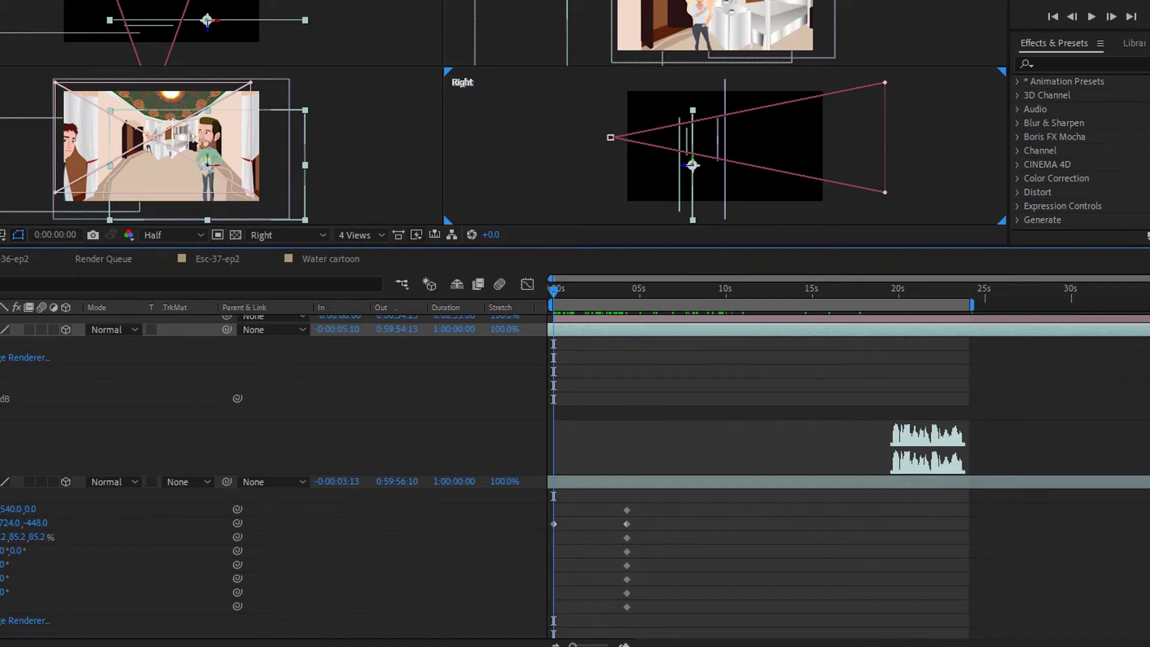
{"action": "scroll", "coordinate": [844, 490], "scroll_direction": "down", "scroll_amount": 3}
{"action": "scroll", "coordinate": [897, 474], "scroll_direction": "up", "scroll_amount": 4}
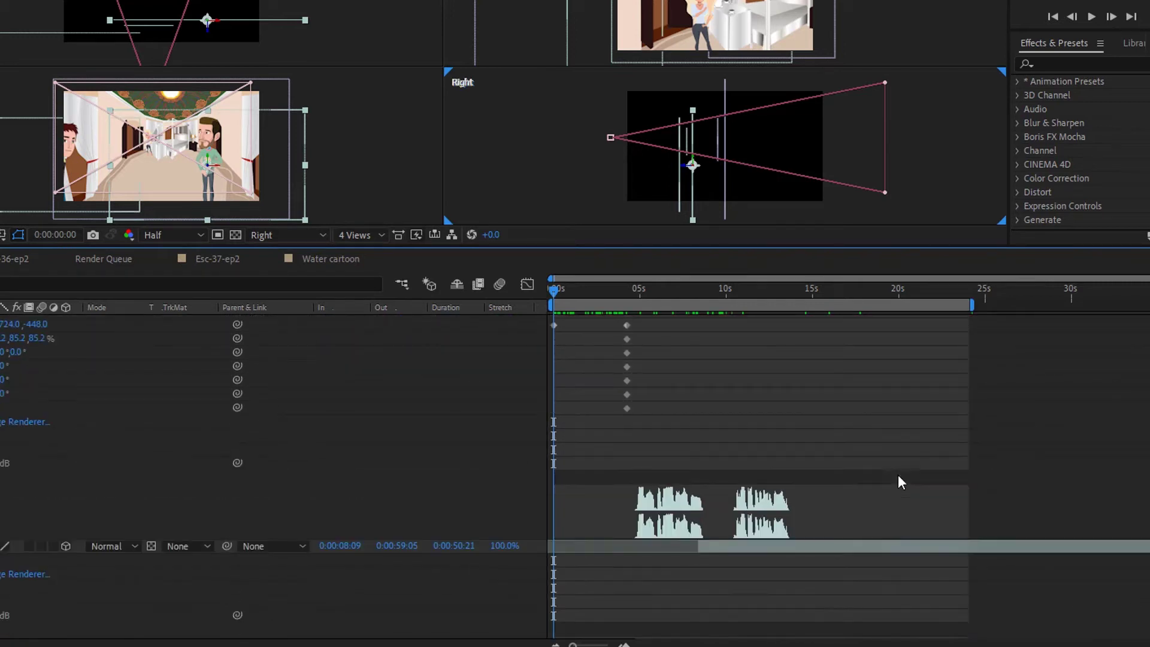
{"action": "left_click", "coordinate": [716, 589]}
Step: Move the current time to about 3 seconds, then to about 6 seconds
{"action": "scroll", "coordinate": [725, 567], "scroll_direction": "down", "scroll_amount": 3}
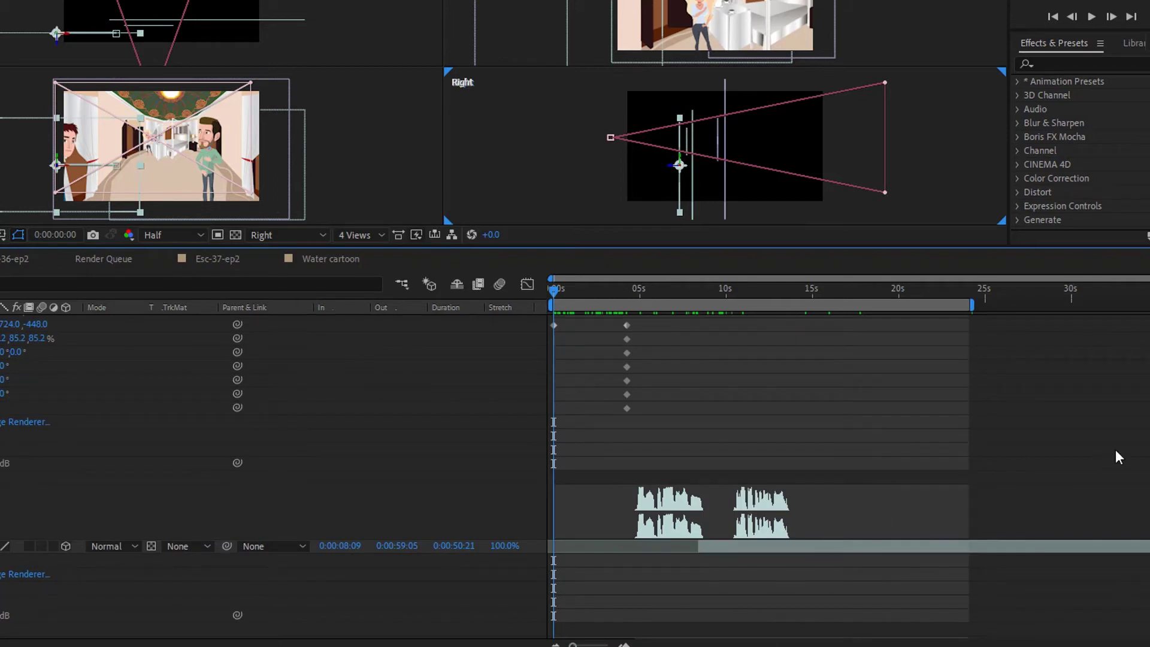
{"action": "scroll", "coordinate": [761, 479], "scroll_direction": "down", "scroll_amount": 5}
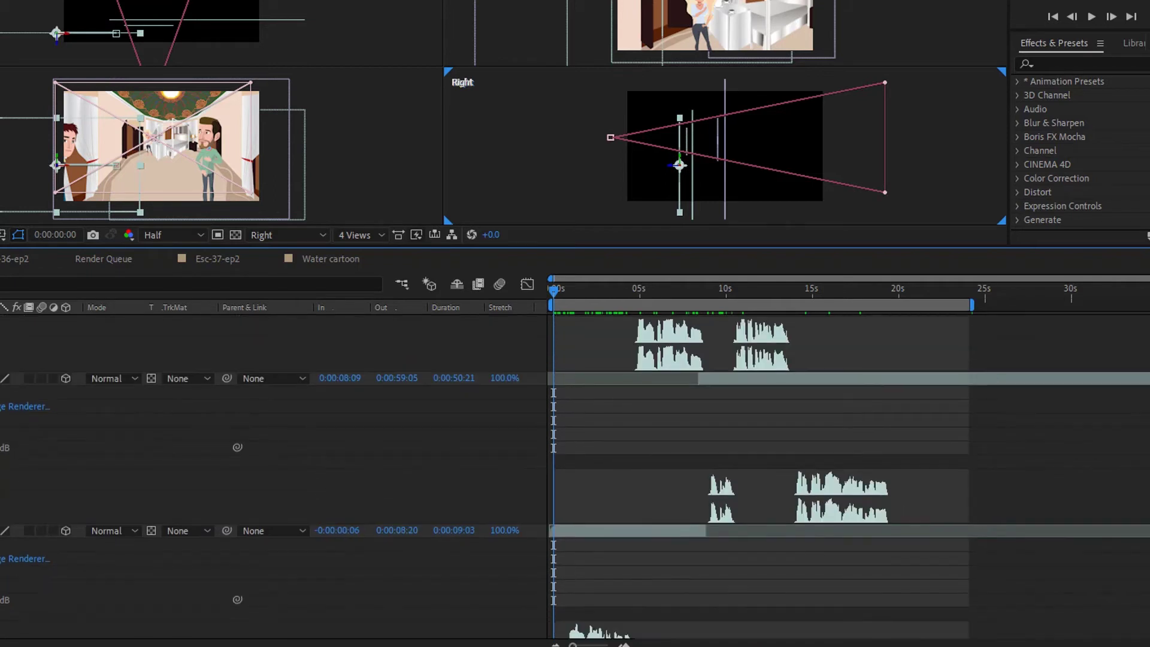
{"action": "left_click_drag", "start_coordinate": [557, 288], "coordinate": [602, 297]}
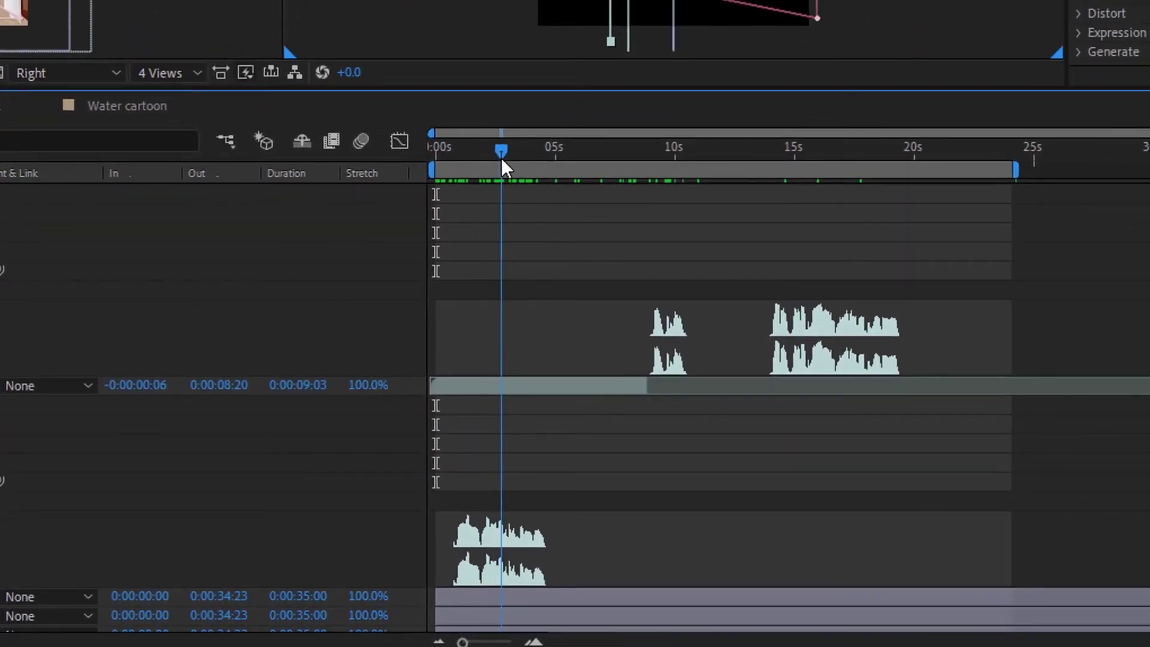
{"action": "left_click_drag", "start_coordinate": [502, 157], "coordinate": [675, 231]}
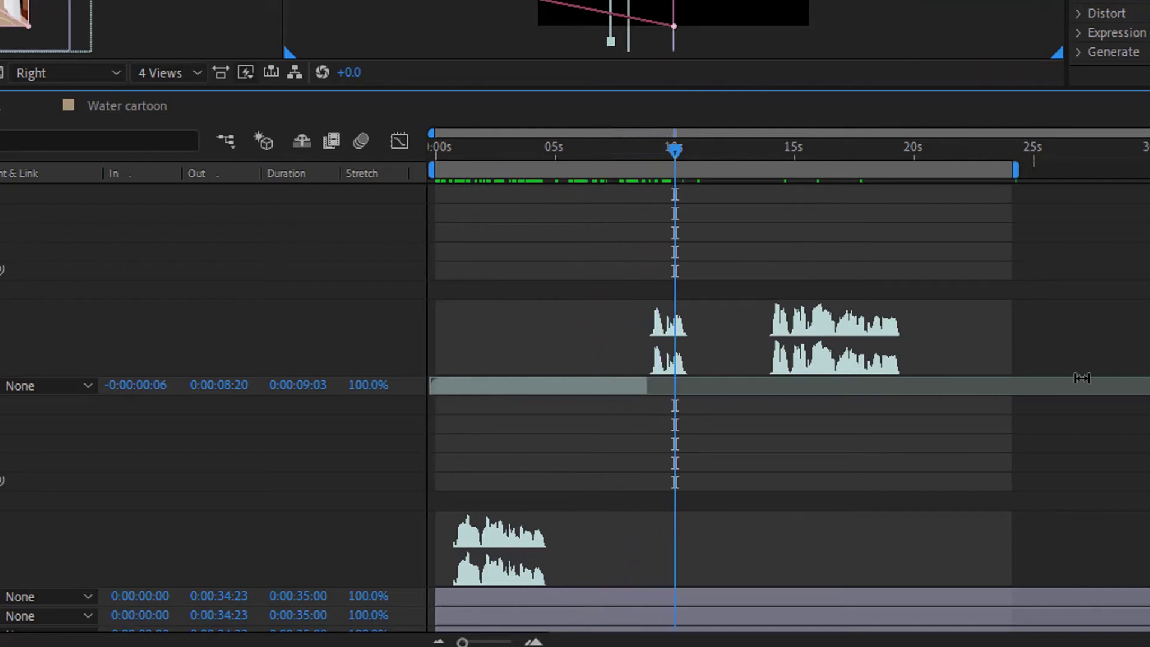
Step: Set the current time to about 11 seconds and paste with Ctrl+V
{"action": "scroll", "coordinate": [1075, 380], "scroll_direction": "up", "scroll_amount": 3}
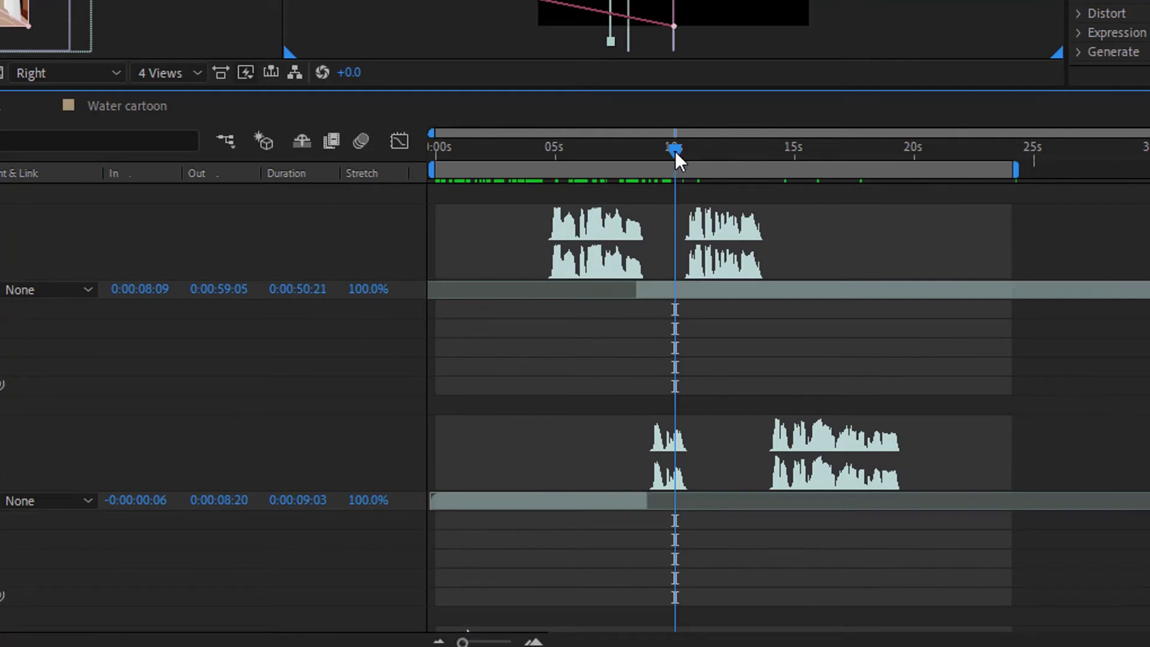
{"action": "left_click_drag", "start_coordinate": [677, 146], "coordinate": [805, 169]}
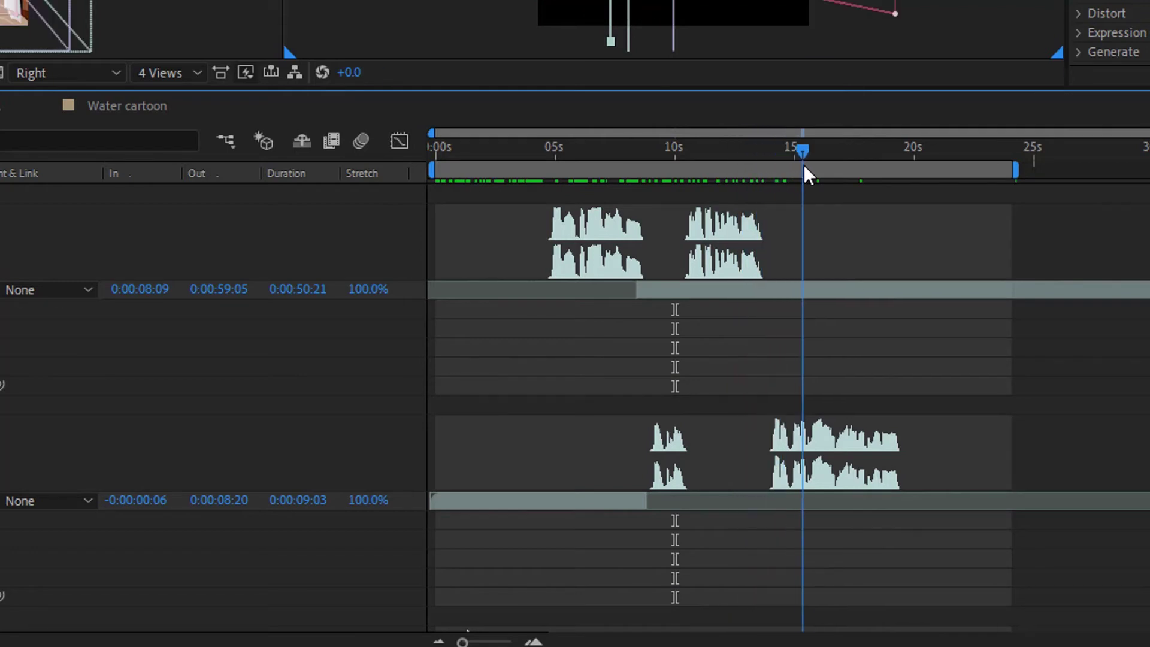
{"action": "key", "text": "ctrl+v"}
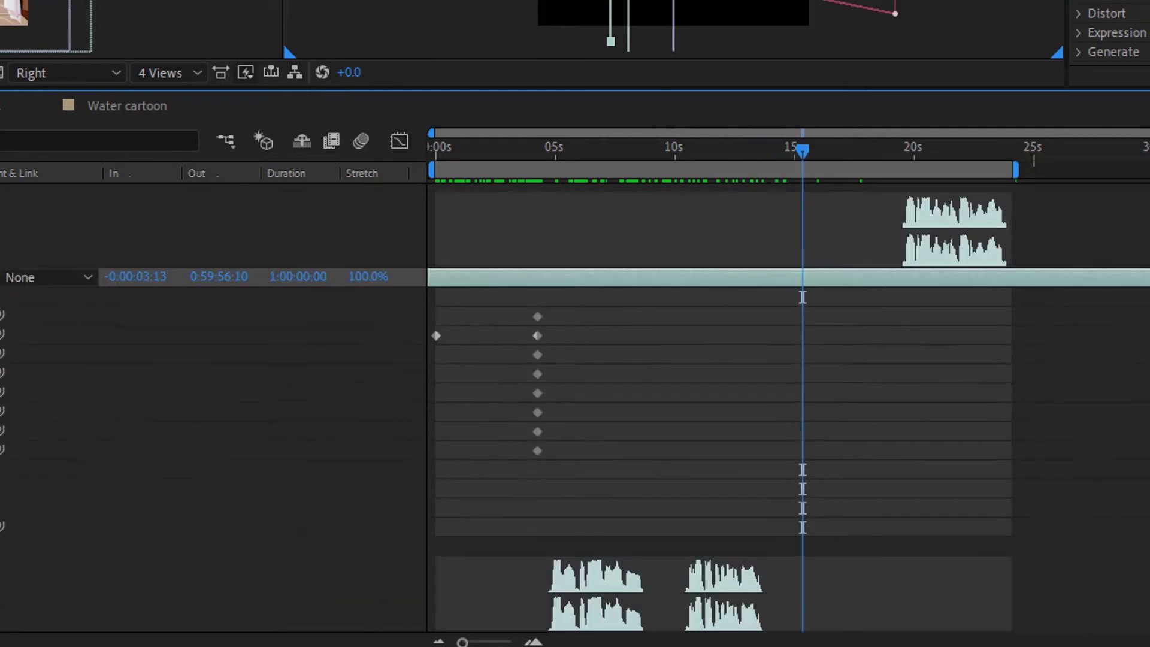
{"action": "scroll", "coordinate": [889, 210], "scroll_direction": "up", "scroll_amount": 3}
{"action": "left_click_drag", "start_coordinate": [799, 149], "coordinate": [986, 191]}
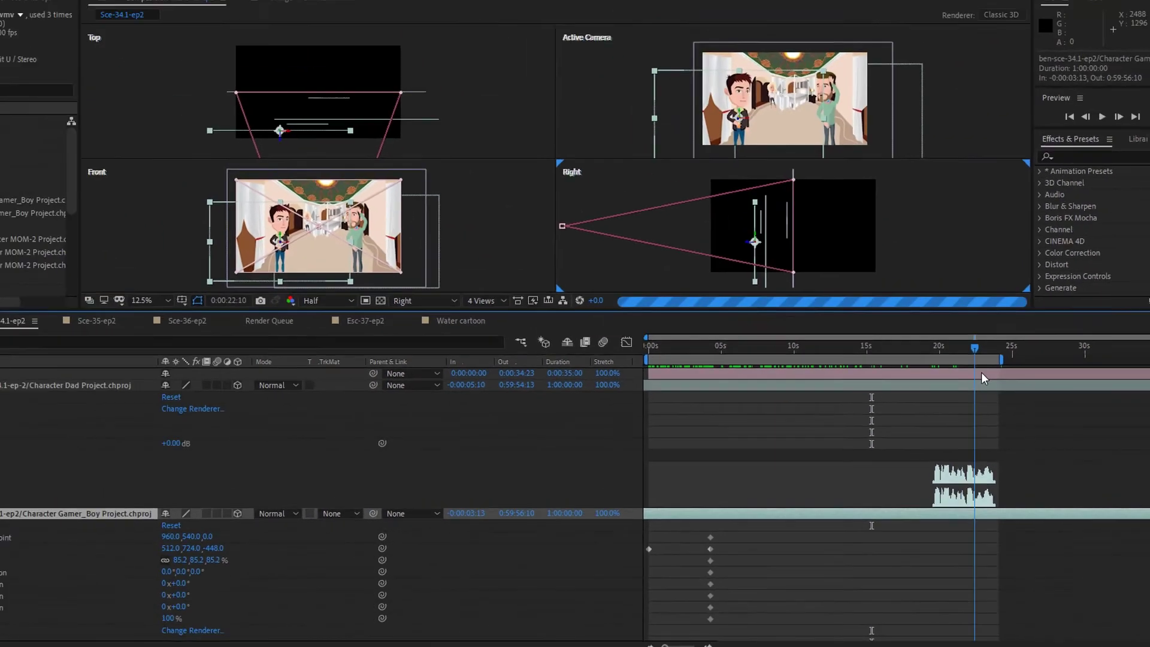
Step: Scrub from 0:00:19:16 to 0:00:21:04, then bring Character Animator forward
{"action": "left_click_drag", "start_coordinate": [982, 374], "coordinate": [936, 383]}
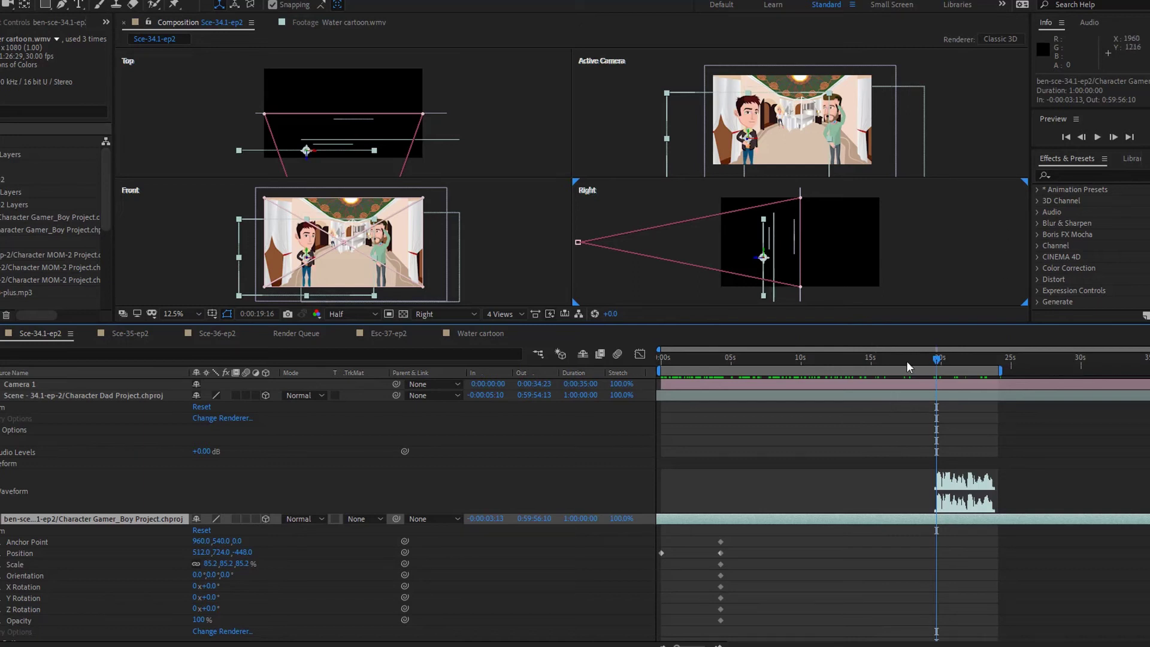
{"action": "left_click_drag", "start_coordinate": [908, 362], "coordinate": [958, 399]}
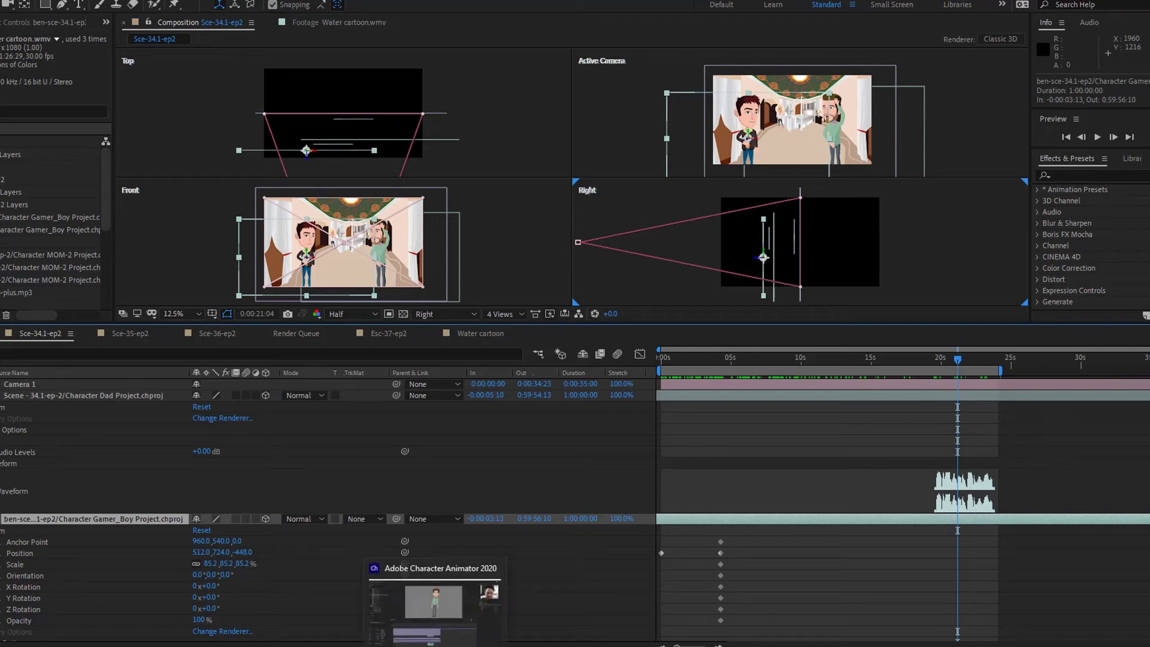
{"action": "left_click", "coordinate": [435, 611]}
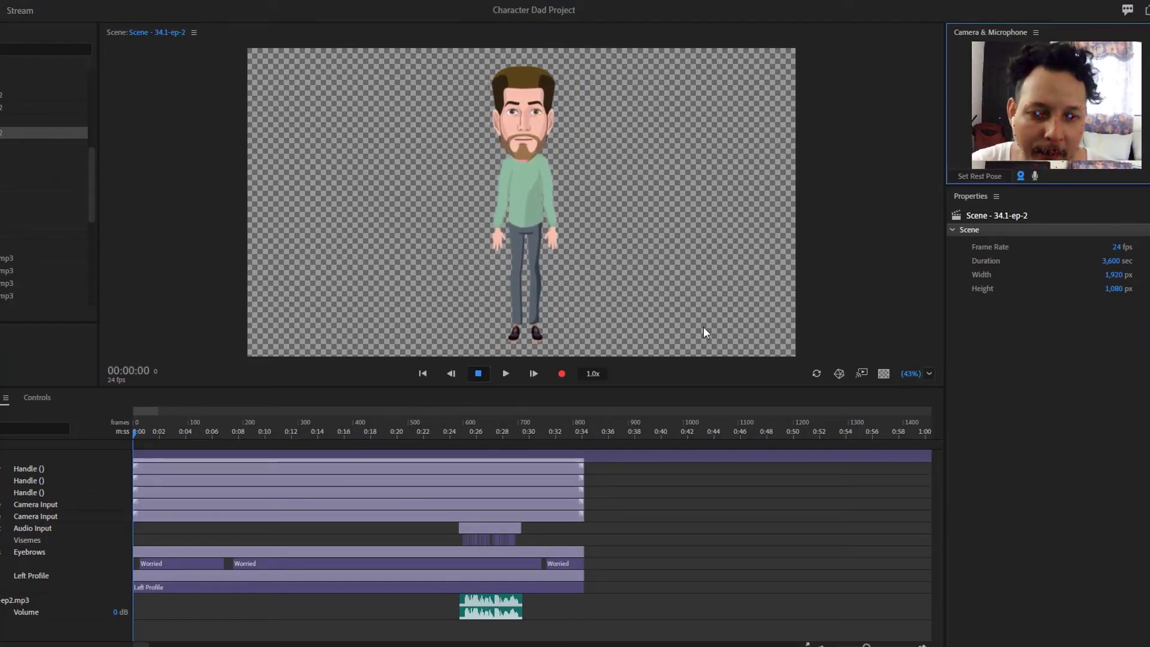
Step: Play and stop the Dad scene twice, then scrub to frame 244 and from frame 567 to 662
{"action": "left_click", "coordinate": [510, 375]}
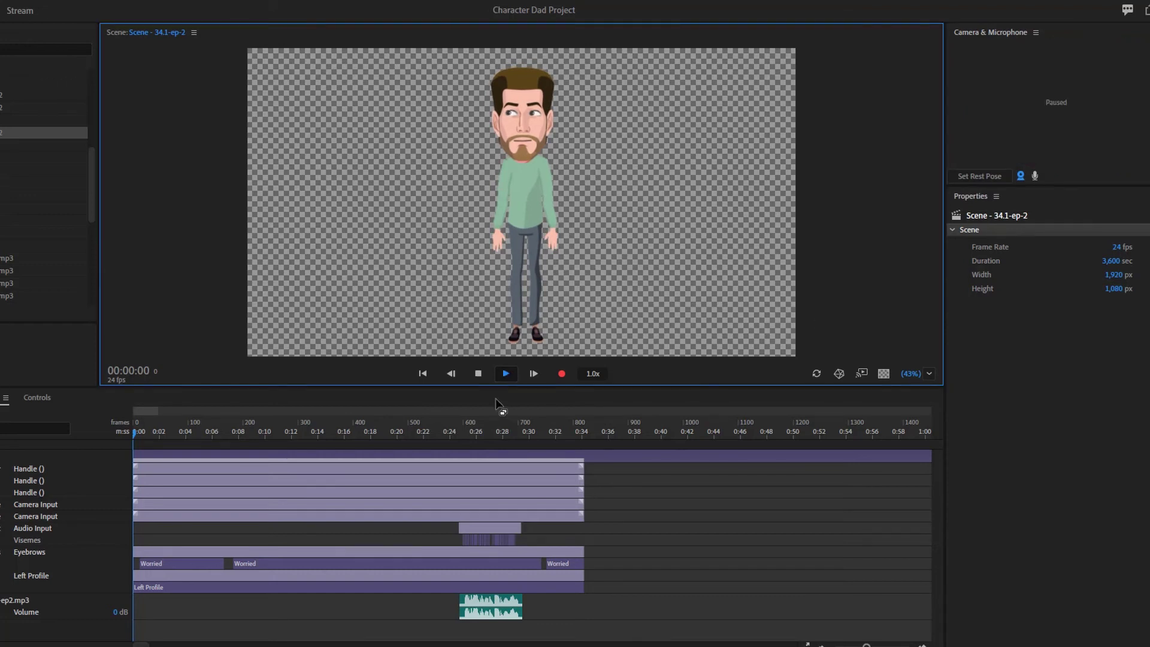
{"action": "left_click", "coordinate": [479, 374]}
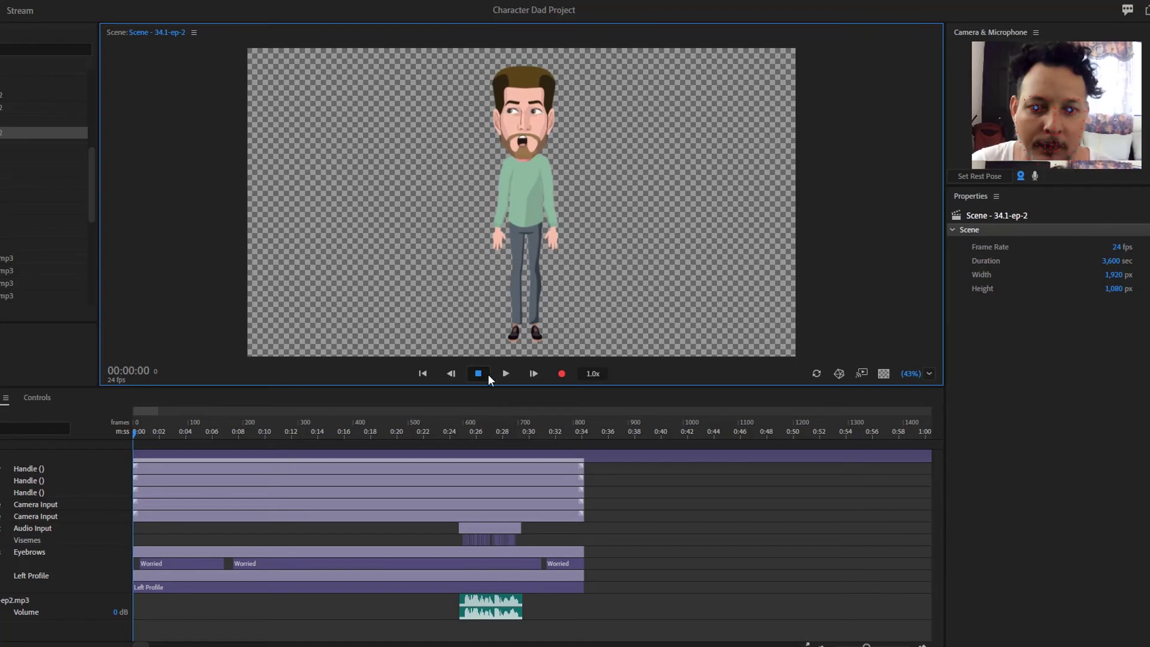
{"action": "left_click", "coordinate": [508, 374]}
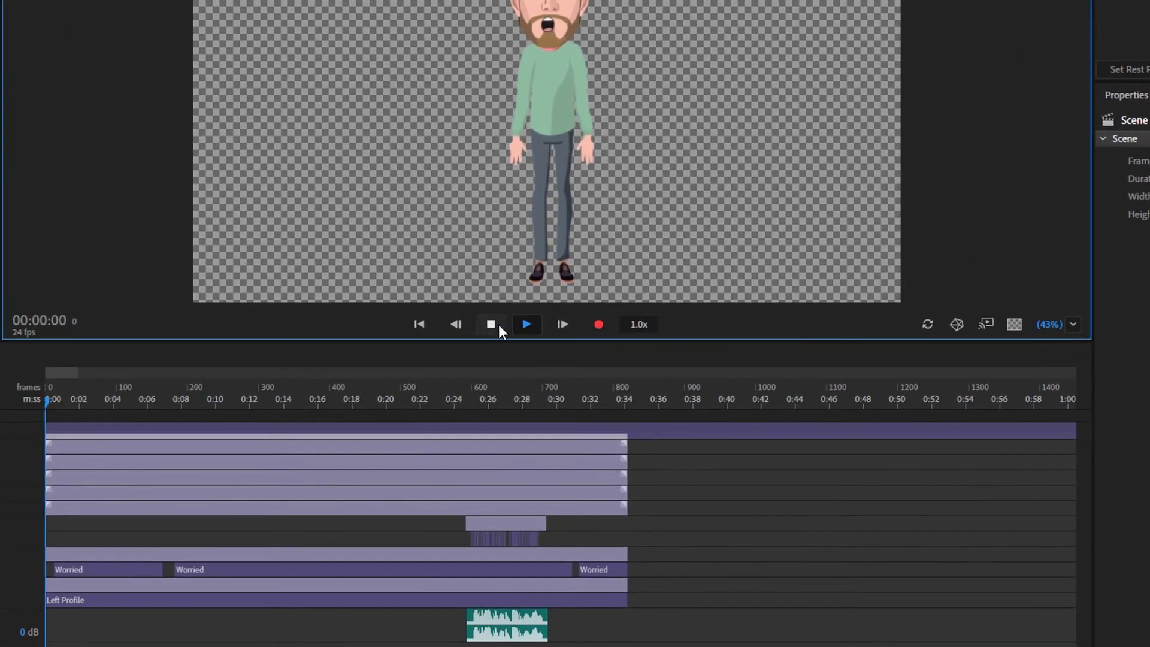
{"action": "left_click", "coordinate": [478, 371]}
{"action": "left_click_drag", "start_coordinate": [47, 406], "coordinate": [450, 446]}
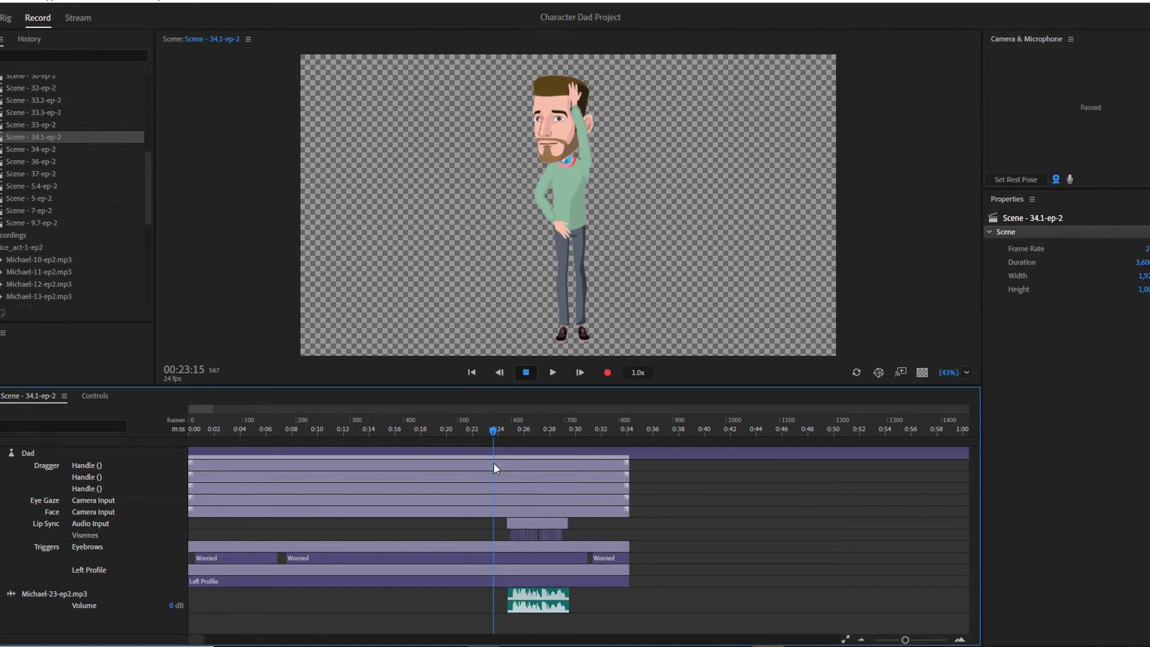
{"action": "left_click_drag", "start_coordinate": [493, 464], "coordinate": [295, 509]}
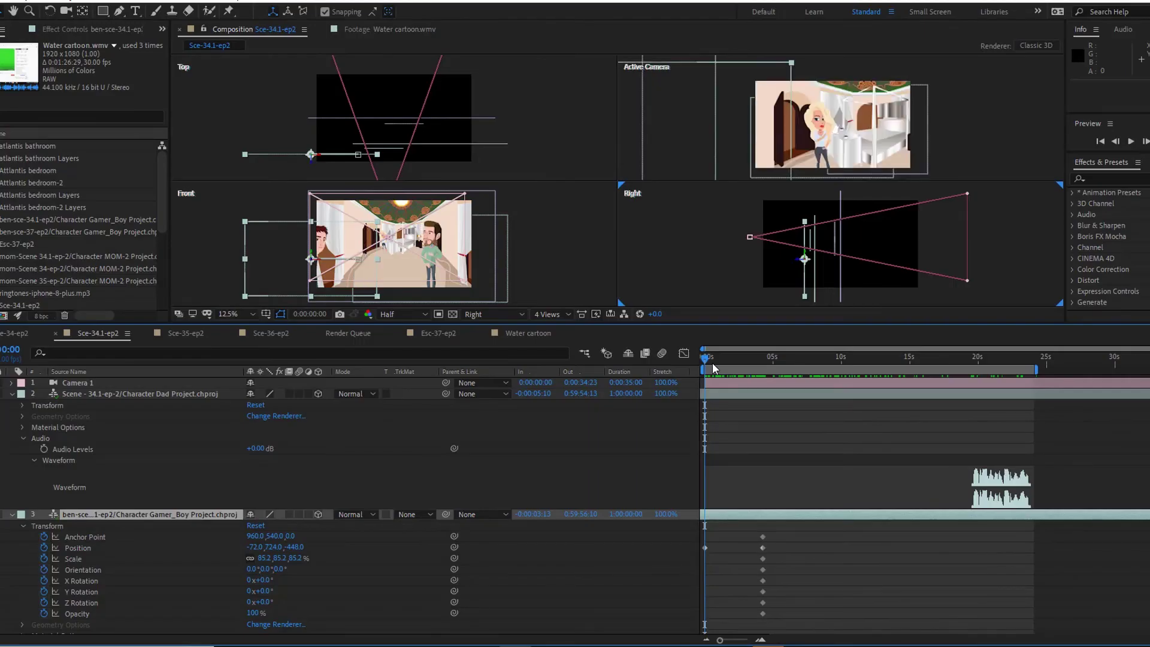
Step: Scrub the composition to about 3 seconds, then back around 0:00:09:10 to check dialogue timing
{"action": "left_click_drag", "start_coordinate": [712, 363], "coordinate": [840, 379]}
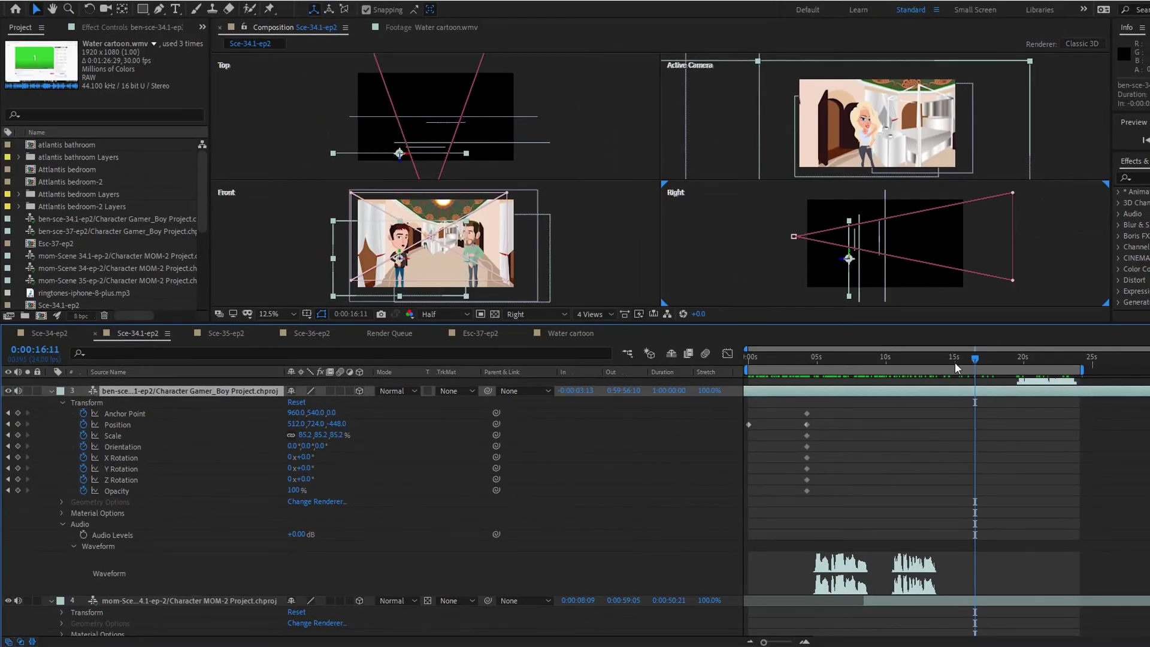
{"action": "left_click_drag", "start_coordinate": [955, 362], "coordinate": [873, 408]}
{"action": "scroll", "coordinate": [576, 507], "scroll_direction": "down", "scroll_amount": 5}
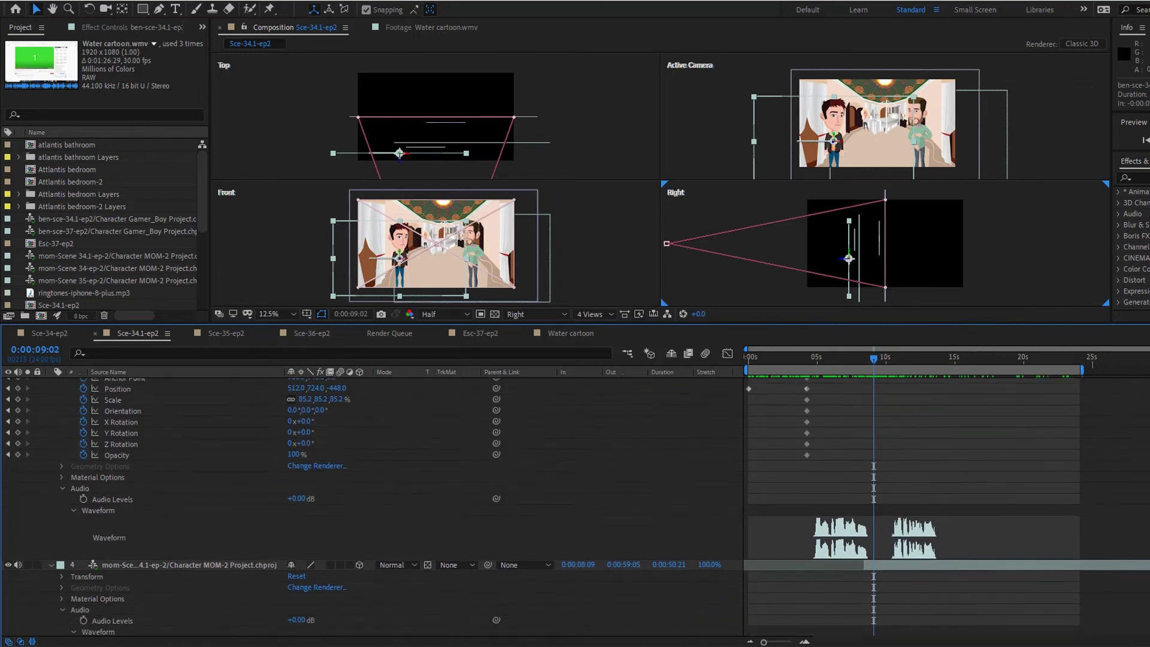
{"action": "left_click_drag", "start_coordinate": [874, 359], "coordinate": [906, 362]}
{"action": "scroll", "coordinate": [372, 507], "scroll_direction": "up", "scroll_amount": 11}
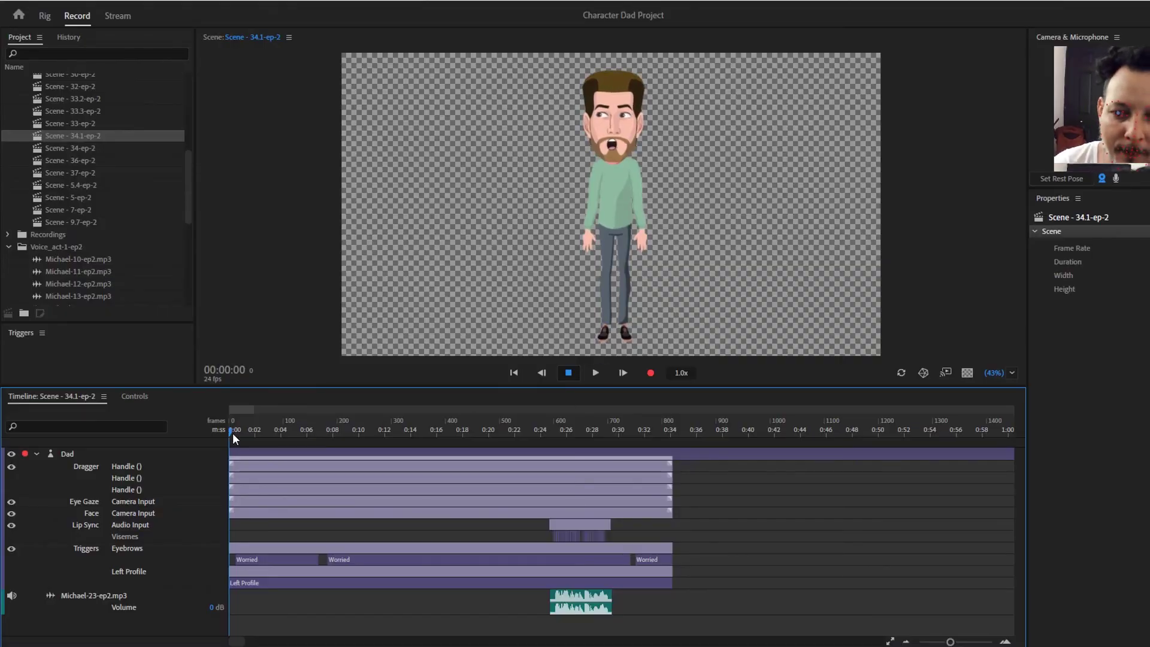
Step: Scrub the Dad scene's playhead to 00:06:14
{"action": "left_click_drag", "start_coordinate": [230, 433], "coordinate": [211, 505]}
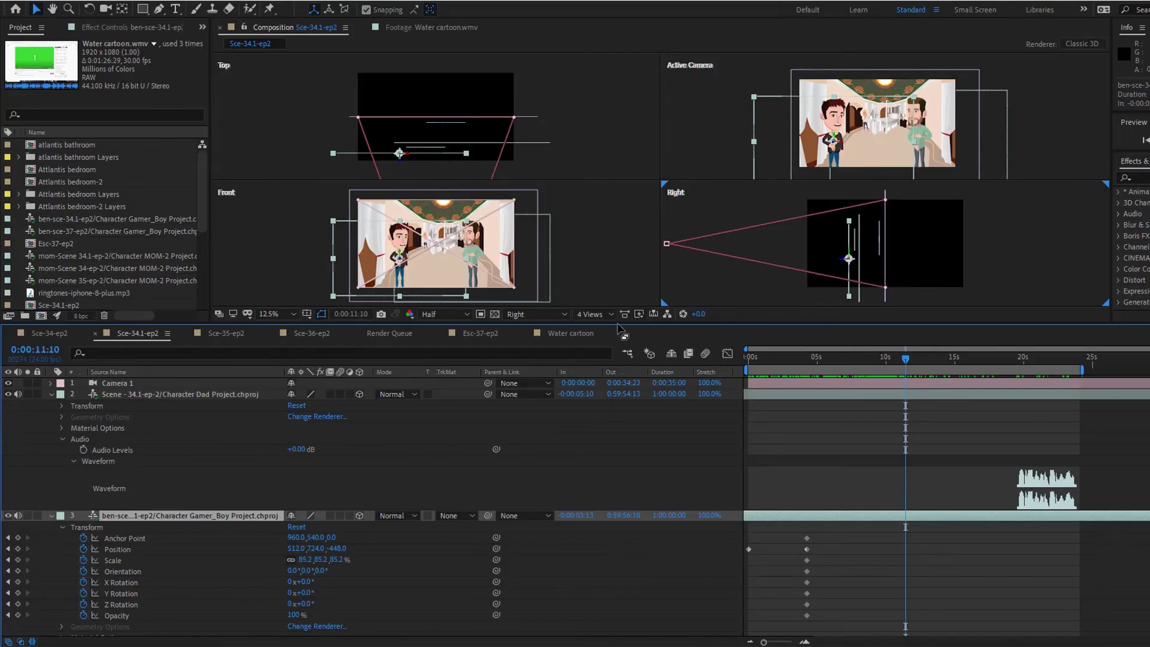
Step: Change the viewer layout from 4 Views to 1 View showing the Active Camera
{"action": "left_click", "coordinate": [610, 314]}
{"action": "left_click", "coordinate": [605, 332]}
{"action": "scroll", "coordinate": [731, 174], "scroll_direction": "up", "scroll_amount": 4}
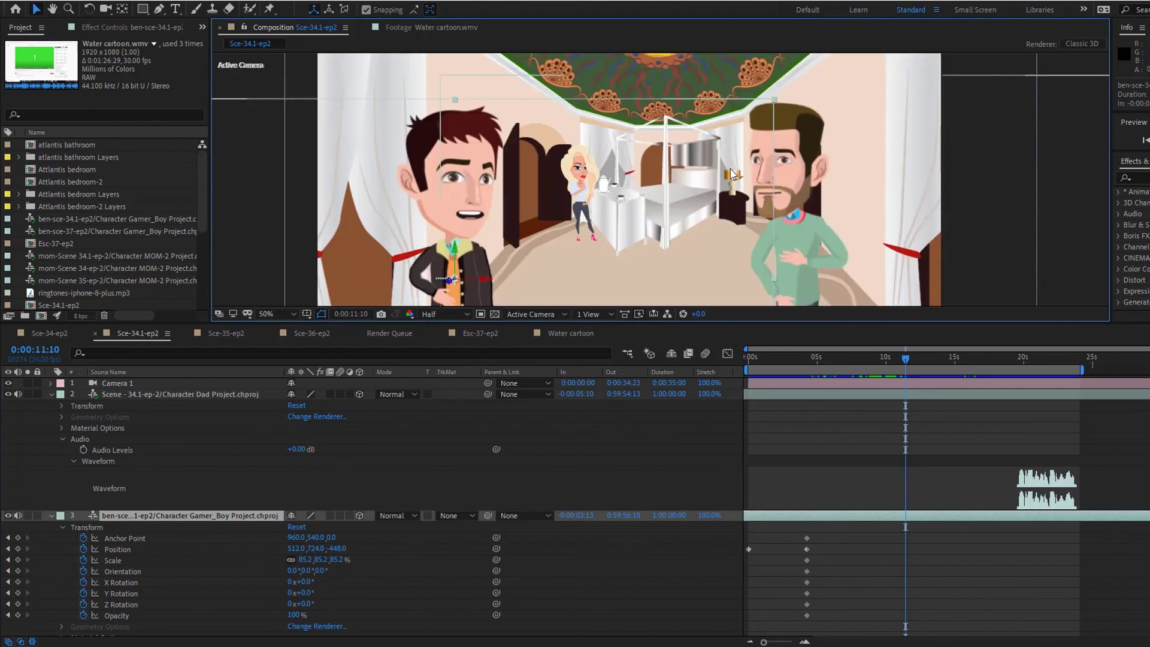
{"action": "scroll", "coordinate": [733, 173], "scroll_direction": "down", "scroll_amount": 3}
{"action": "scroll", "coordinate": [896, 270], "scroll_direction": "up", "scroll_amount": 1}
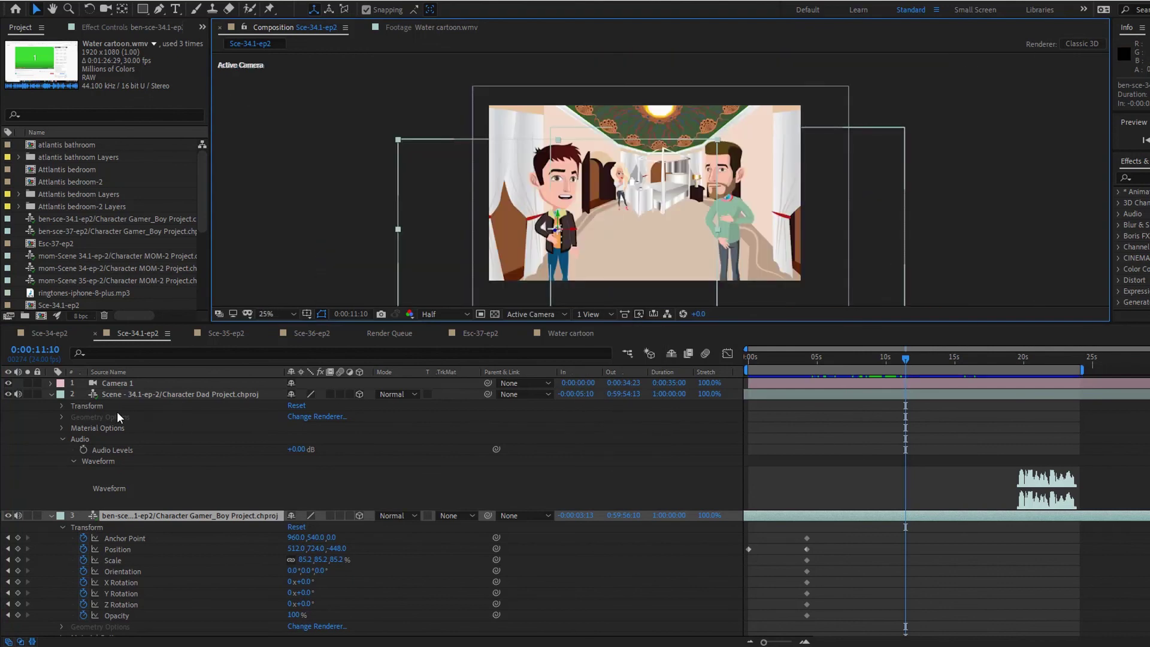